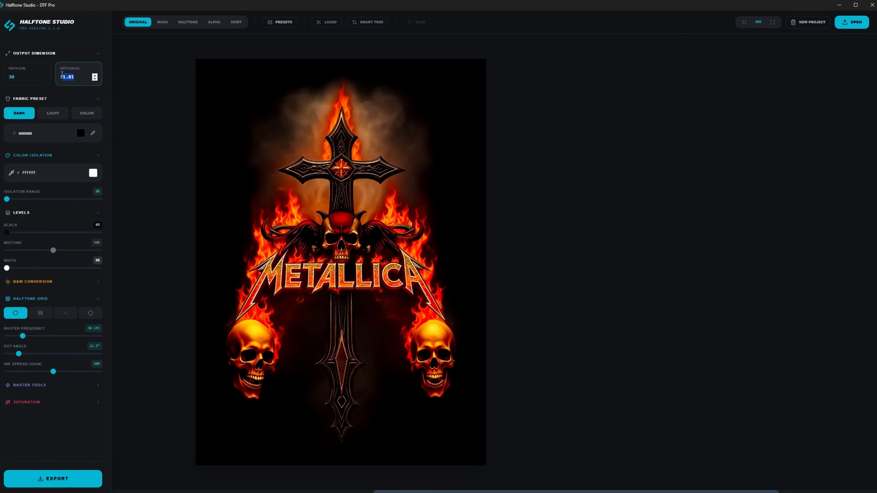
# - Set the output width to 12 inches and sample the artwork's black background as the isolation colour
pyautogui.write('12')
pyautogui.click(11, 175)
pyautogui.click(210, 77)
# - Slightly raise the black, midtone and white levels while viewing the artwork as a mask
pyautogui.click(162, 22)
pyautogui.moveTo(7, 232); pyautogui.dragTo(10, 233)
pyautogui.moveTo(54, 250); pyautogui.dragTo(59, 250)
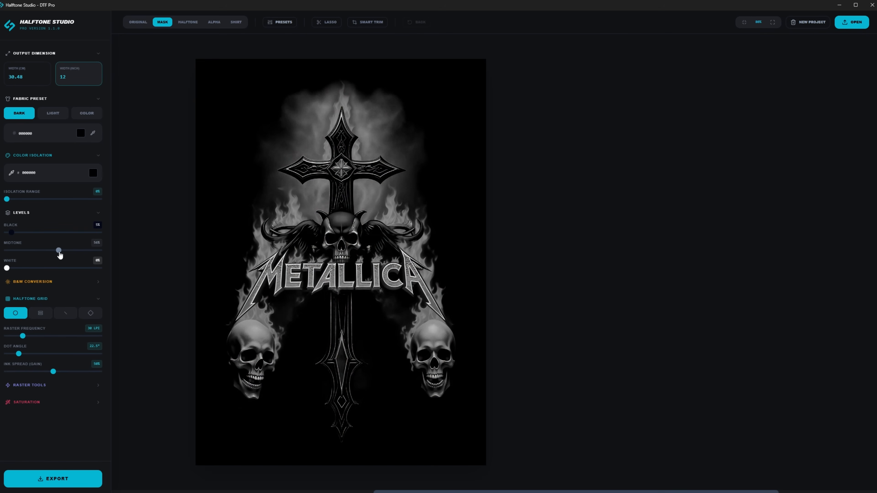
pyautogui.moveTo(8, 268); pyautogui.dragTo(14, 269)
# - Show the halftone of the artwork and smart trim its empty margins
pyautogui.click(189, 24)
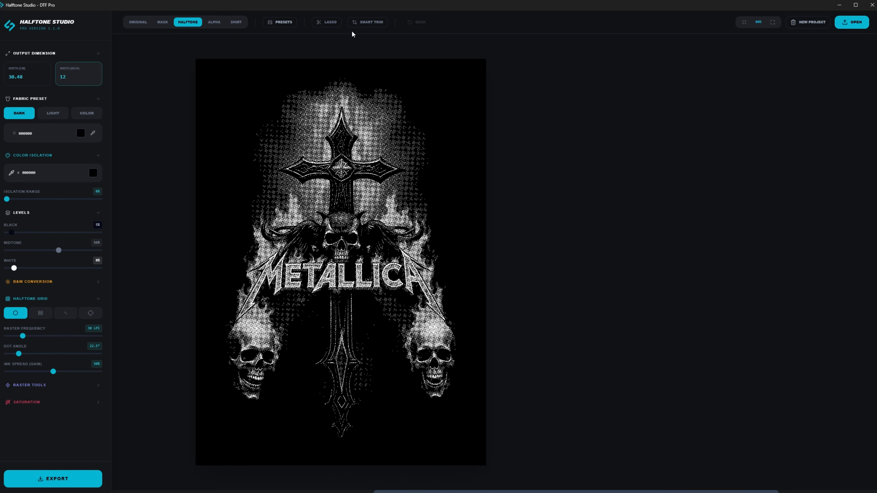
pyautogui.click(377, 22)
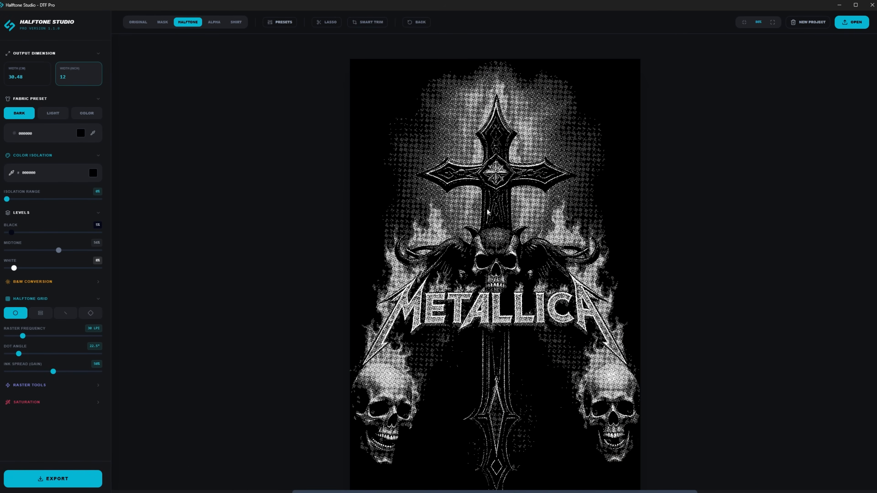
pyautogui.scroll(5, 135, 80)
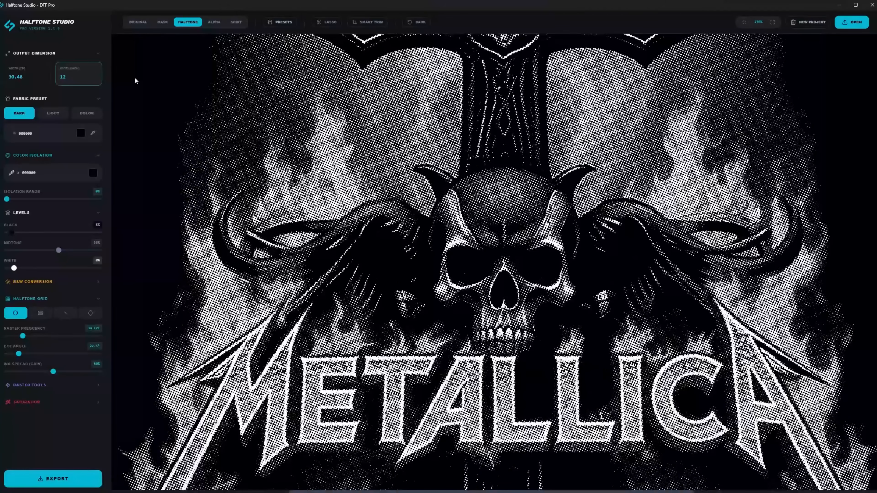
# - Raise the yellows ink amount to about 114% in the B&W conversion and preview the design on the shirt
pyautogui.click(214, 22)
pyautogui.click(50, 283)
pyautogui.moveTo(52, 316); pyautogui.dragTo(62, 329)
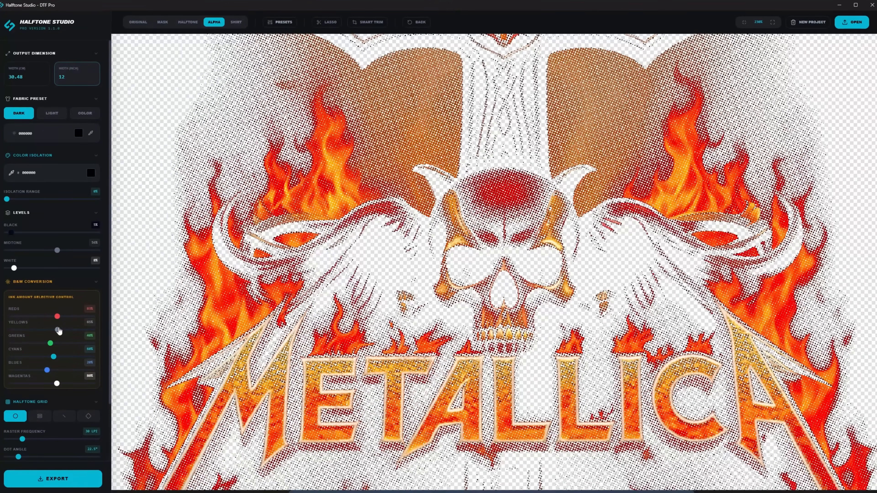
pyautogui.click(238, 22)
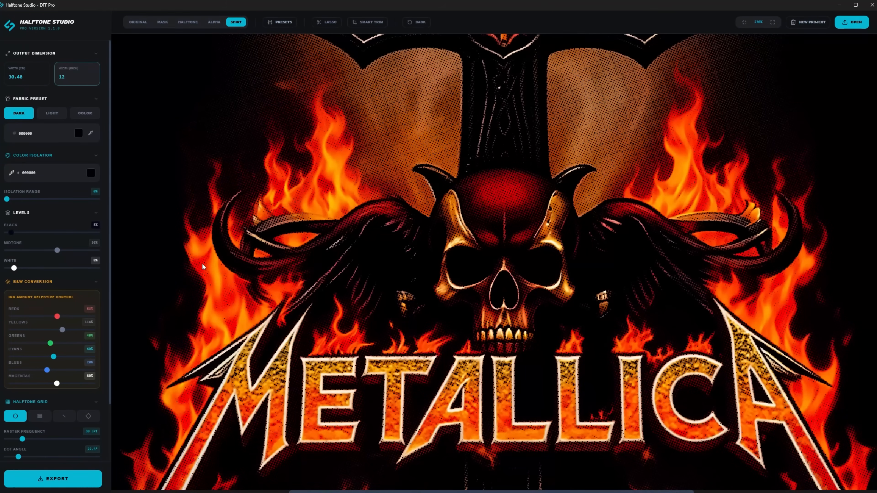
pyautogui.click(56, 282)
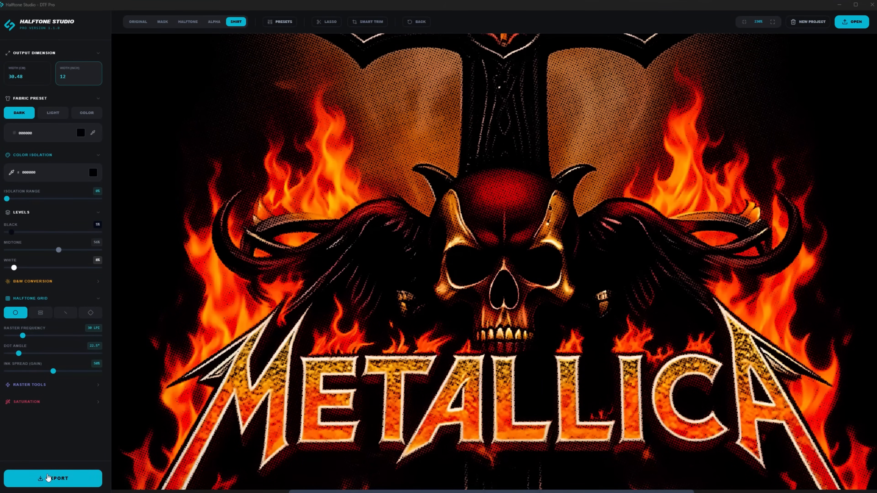
# - Export the design to Downloads as the PNG HMW_Metalica_12inch together with the JSON settings file HMW_Metalica_12inch_settings
pyautogui.click(47, 477)
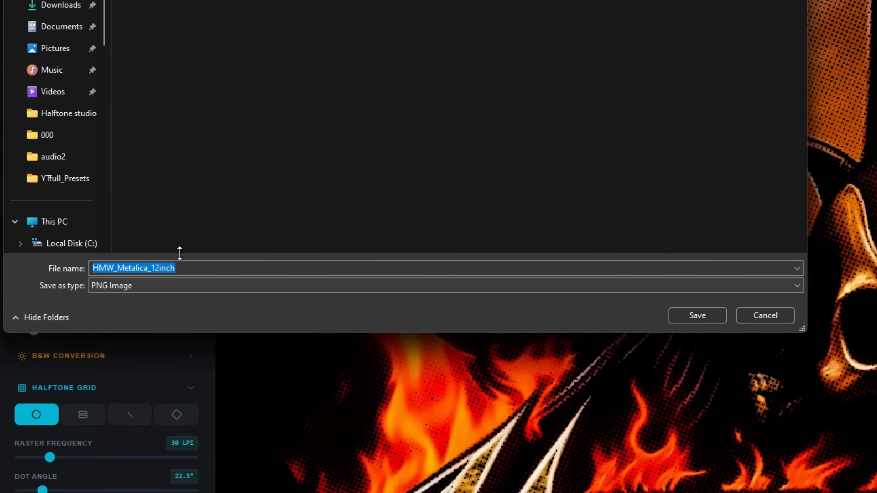
pyautogui.click(697, 315)
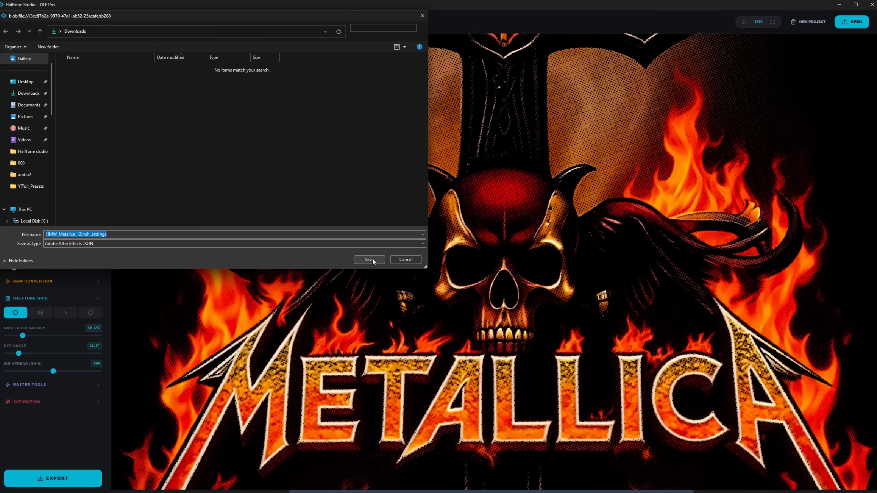
pyautogui.click(370, 260)
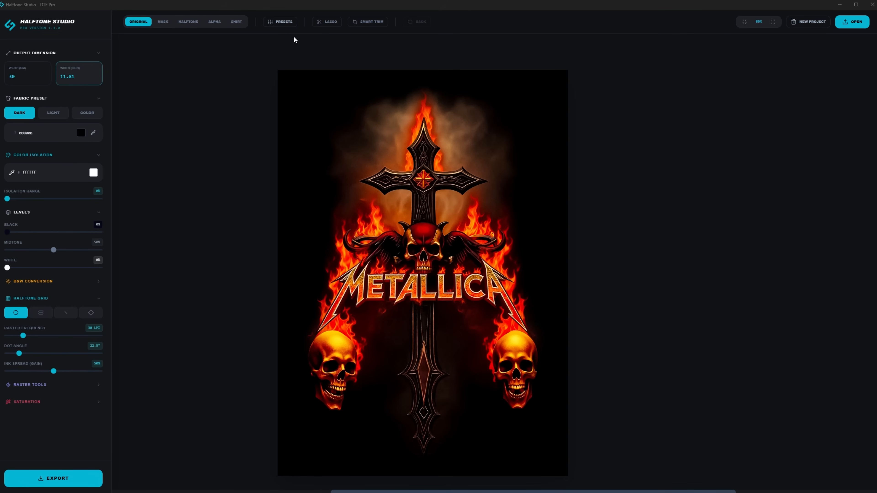
# - Import the preset HMW_Metalica_12inch_settings from JSON onto the untreated artwork and inspect it in the shirt preview
pyautogui.click(280, 22)
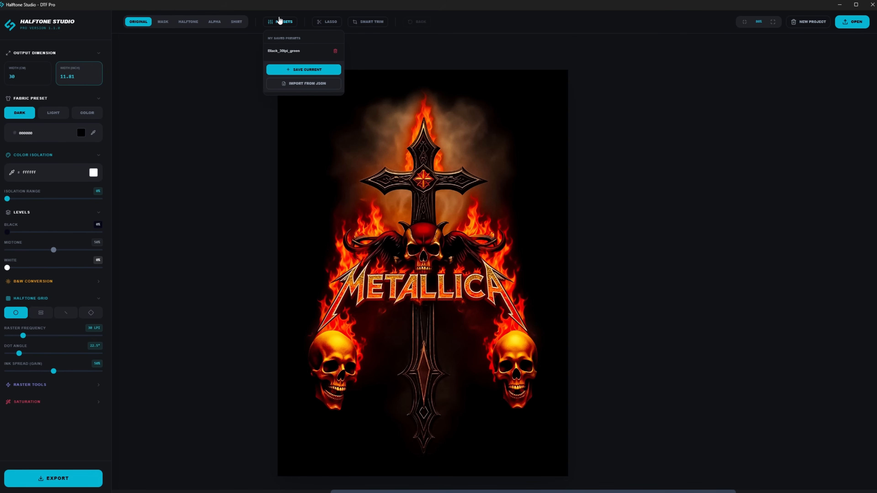
pyautogui.click(303, 84)
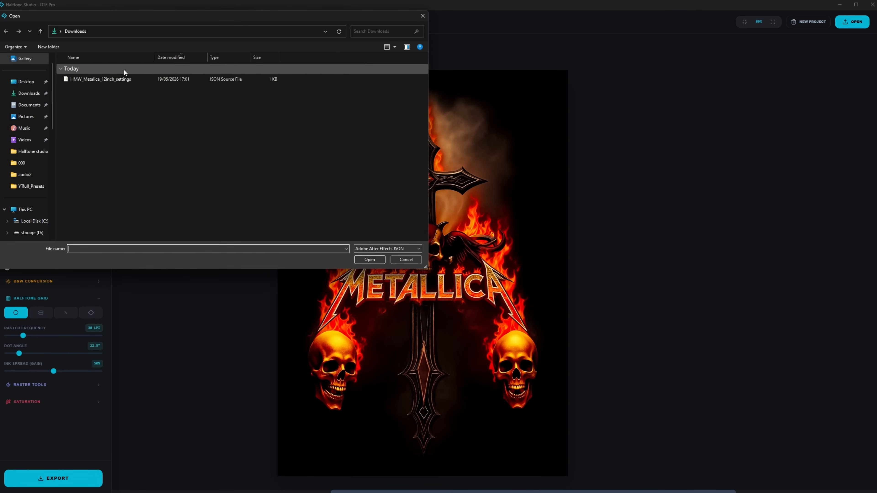
pyautogui.click(119, 78)
pyautogui.click(369, 259)
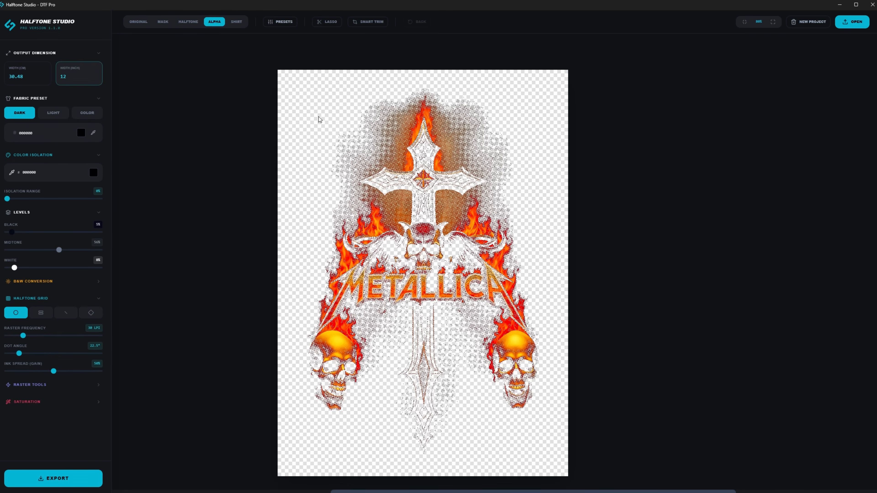
pyautogui.click(238, 23)
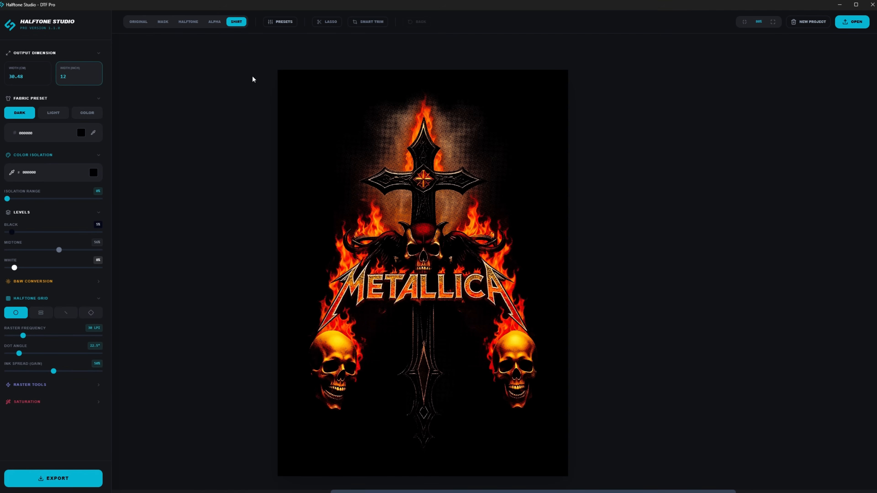
pyautogui.scroll(5, 421, 153)
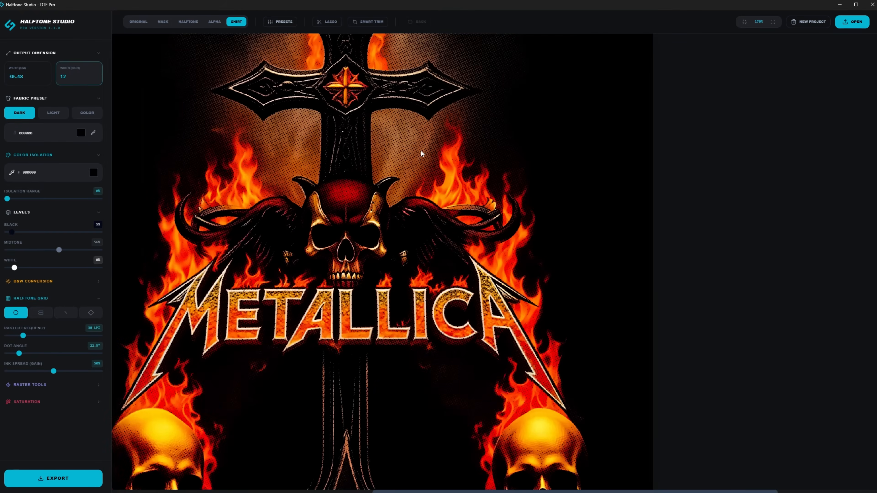
pyautogui.scroll(-6, 434, 165)
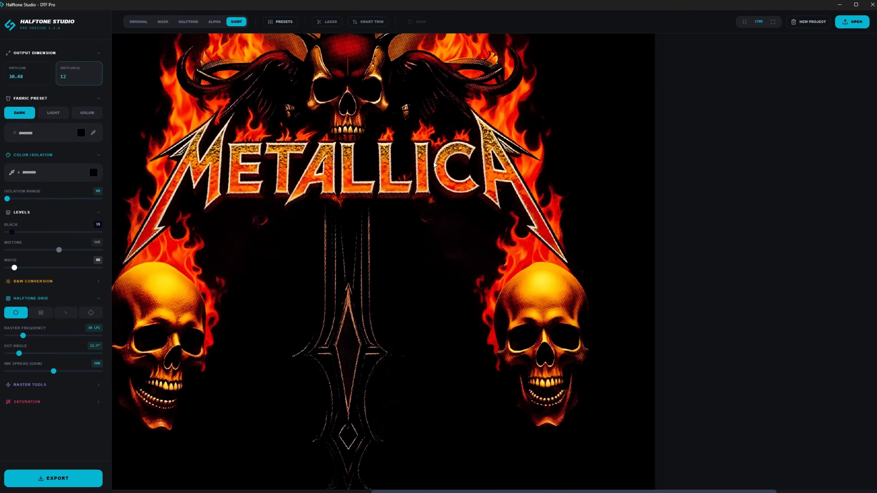
# - Set the output width to 10 inches and smart trim the artwork, inspecting the shirt and alpha views
pyautogui.click(56, 79)
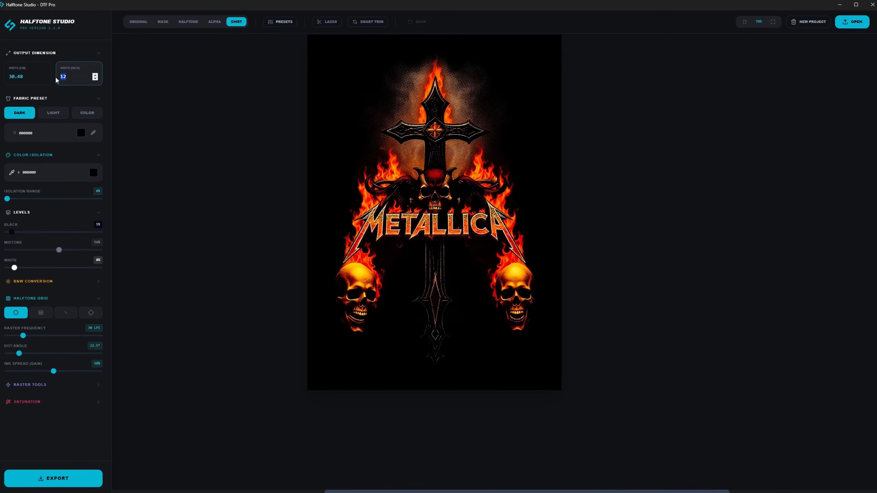
pyautogui.write('10')
pyautogui.click(379, 23)
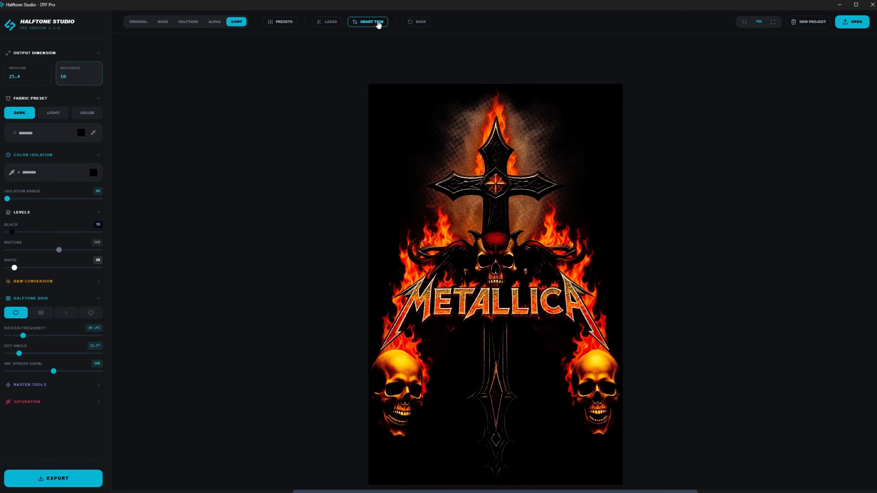
pyautogui.scroll(10, 488, 202)
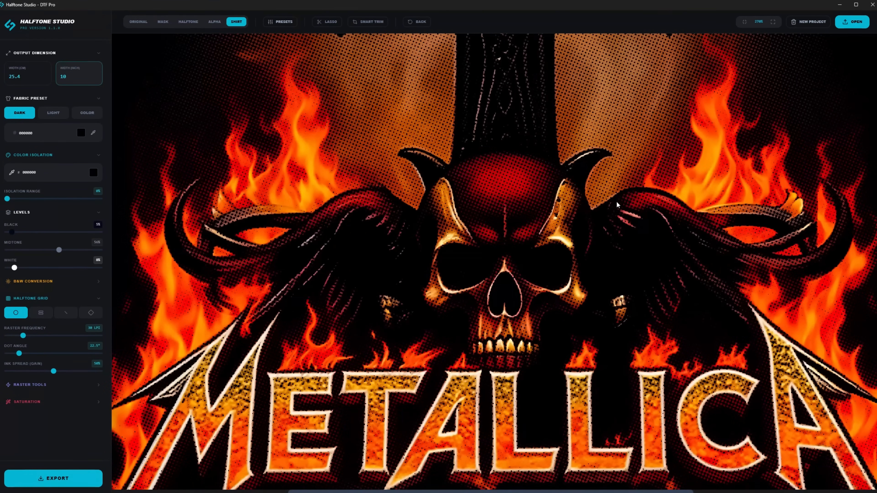
pyautogui.click(215, 21)
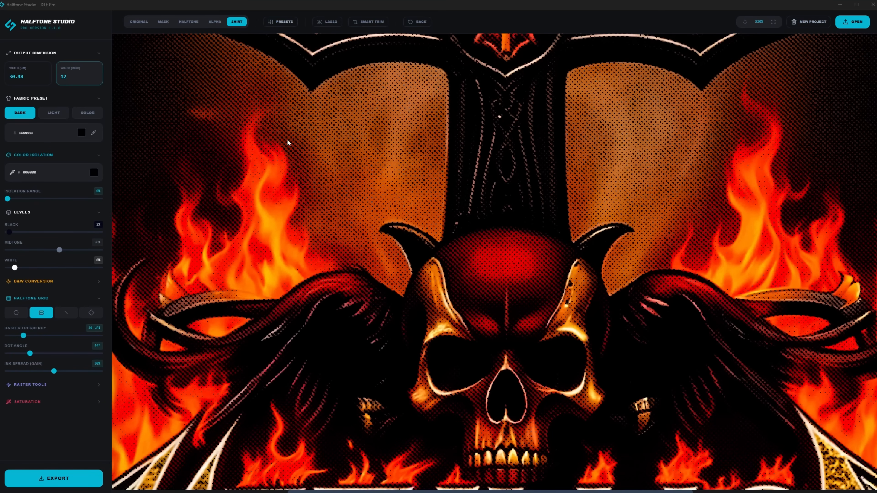
# - Save the current slider and halftone settings as a preset named Black_30lpi_red
pyautogui.click(290, 26)
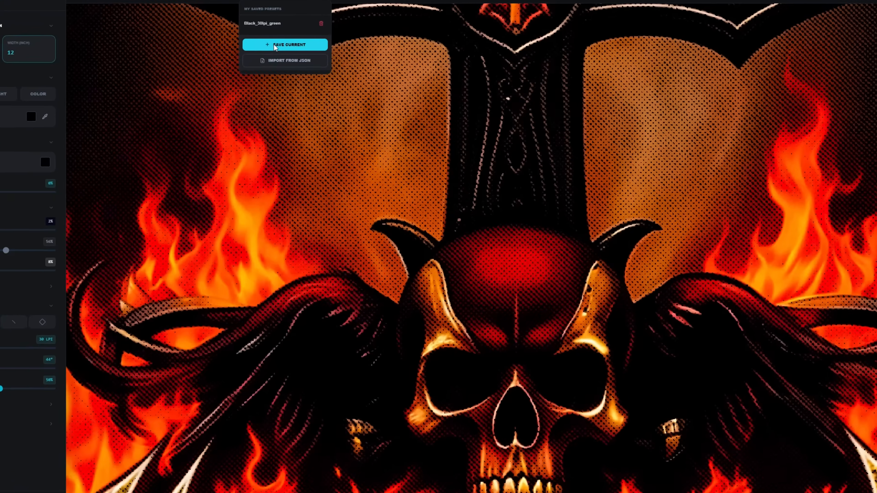
pyautogui.click(286, 69)
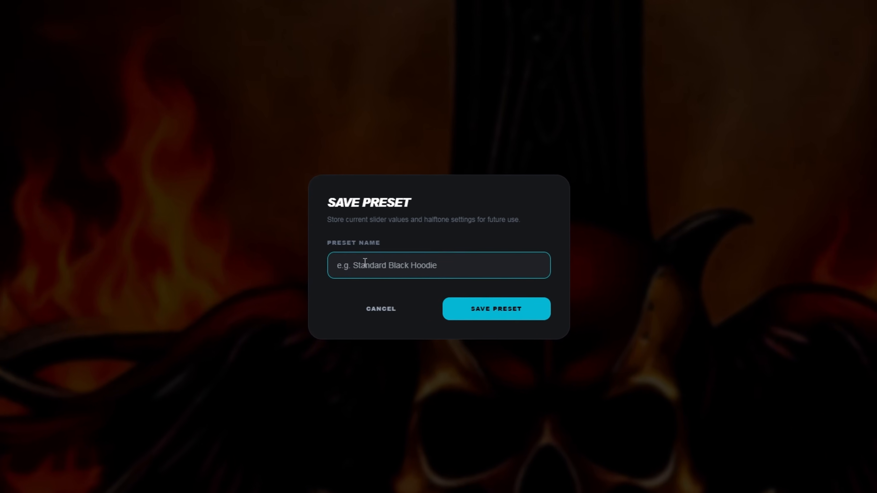
pyautogui.write('Black_30lpi')
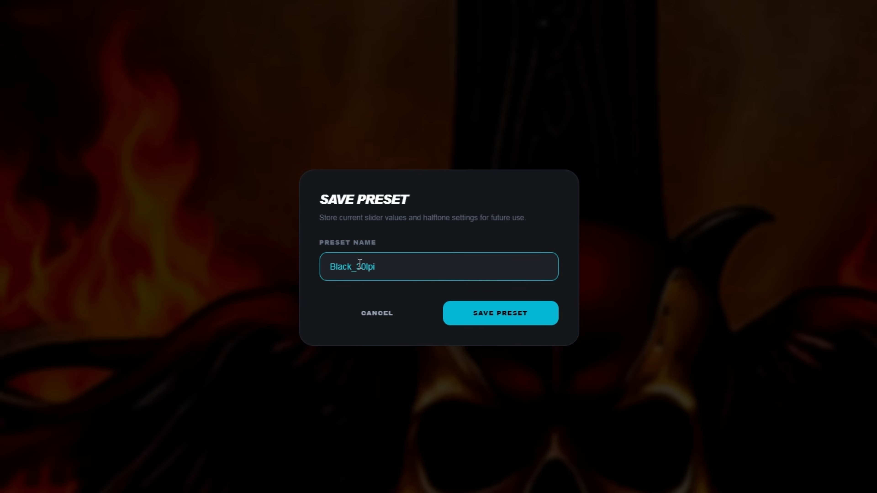
pyautogui.write('_red')
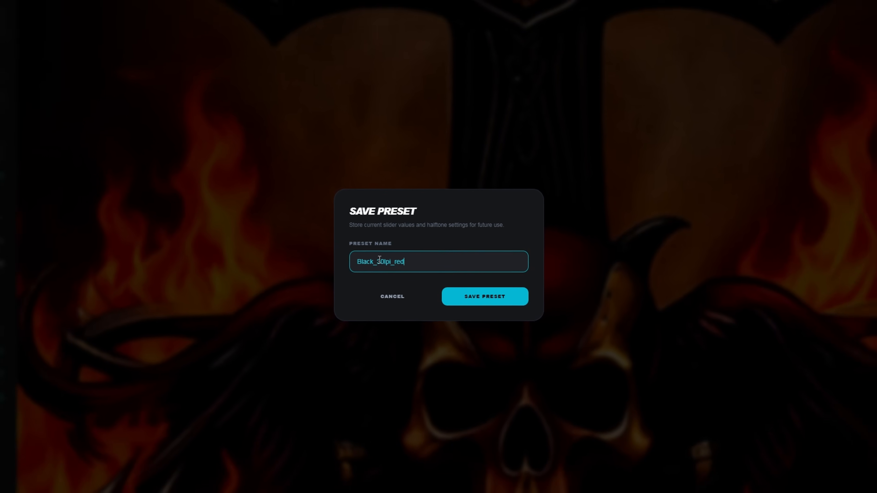
pyautogui.click(474, 296)
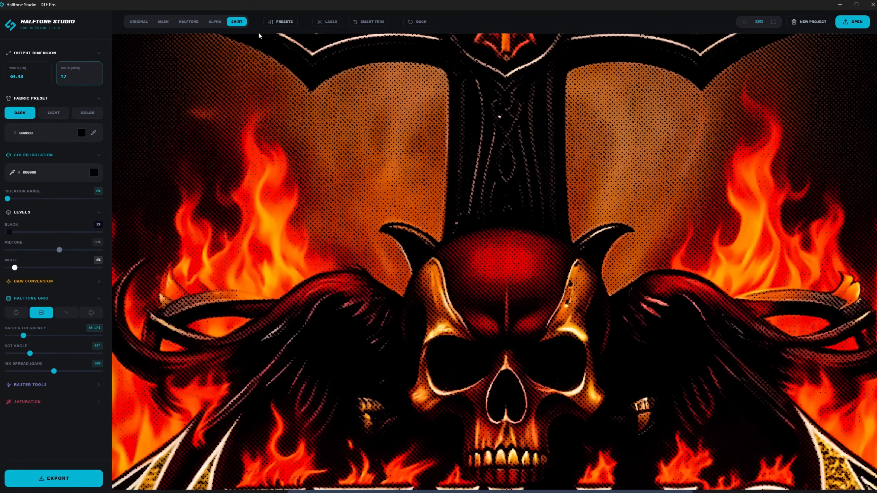
# - Apply the saved Black_30lpi_red preset to the current artwork and to the spider artwork
pyautogui.click(281, 21)
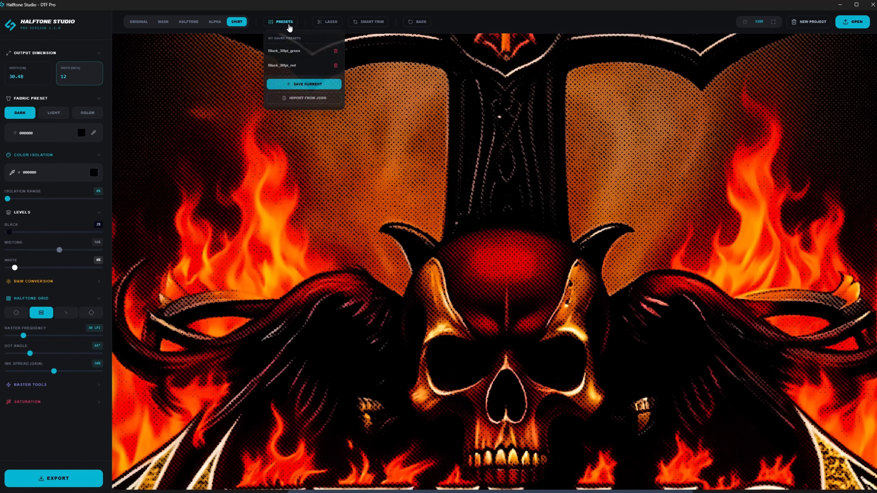
pyautogui.click(296, 67)
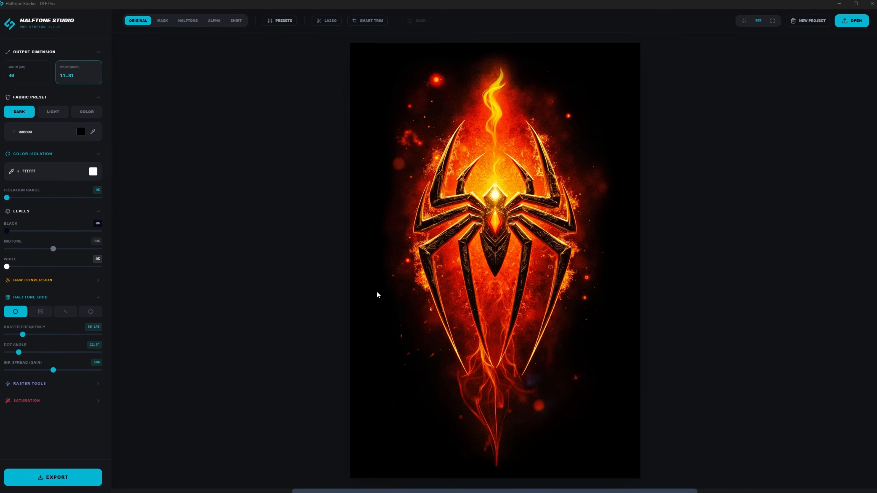
pyautogui.click(273, 22)
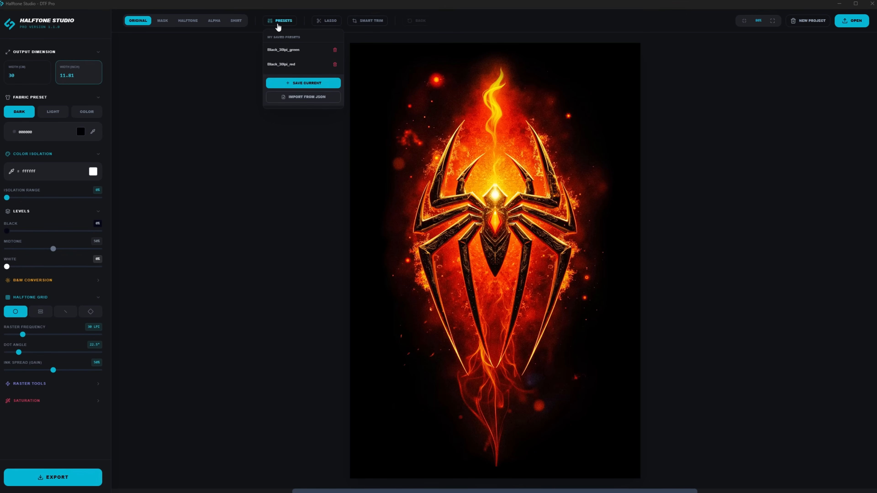
pyautogui.click(279, 67)
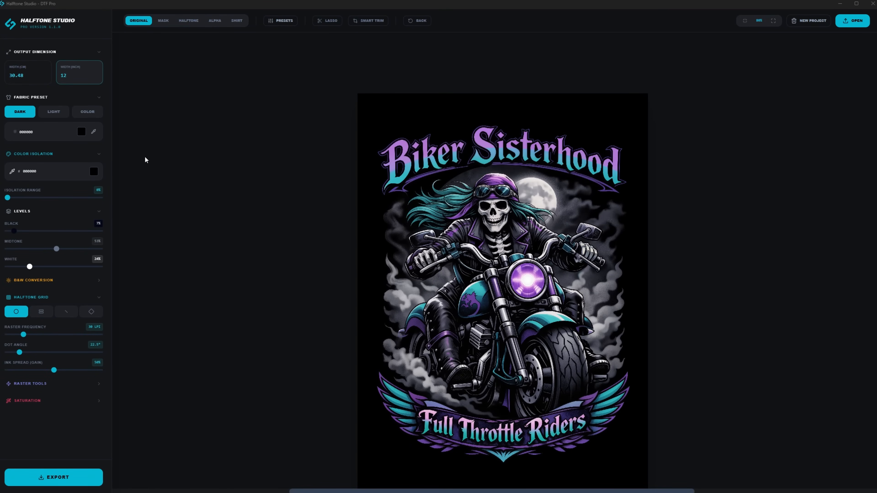
# - In the halftone view, lasso away the biker artwork's top strip and everything below the skull, and smart trim the remainder
pyautogui.click(163, 22)
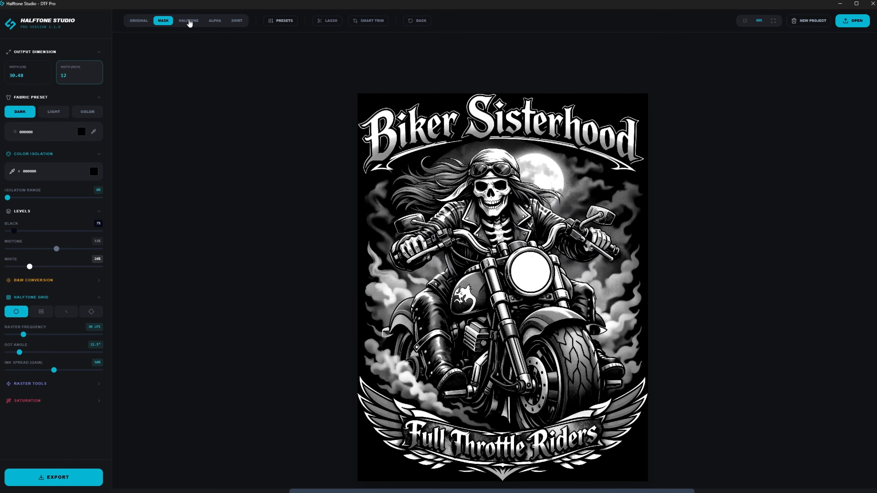
pyautogui.click(188, 22)
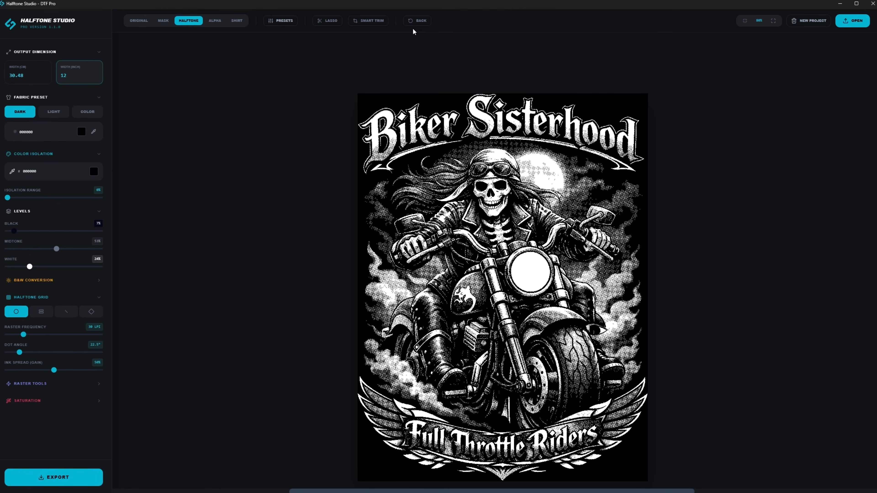
pyautogui.click(331, 23)
pyautogui.moveTo(339, 68)
pyautogui.mouseDown()
pyautogui.moveTo(342, 111)
pyautogui.moveTo(378, 123)
pyautogui.moveTo(658, 124)
pyautogui.moveTo(676, 112)
pyautogui.moveTo(606, 70)
pyautogui.moveTo(488, 59)
pyautogui.moveTo(343, 64)
pyautogui.mouseUp()
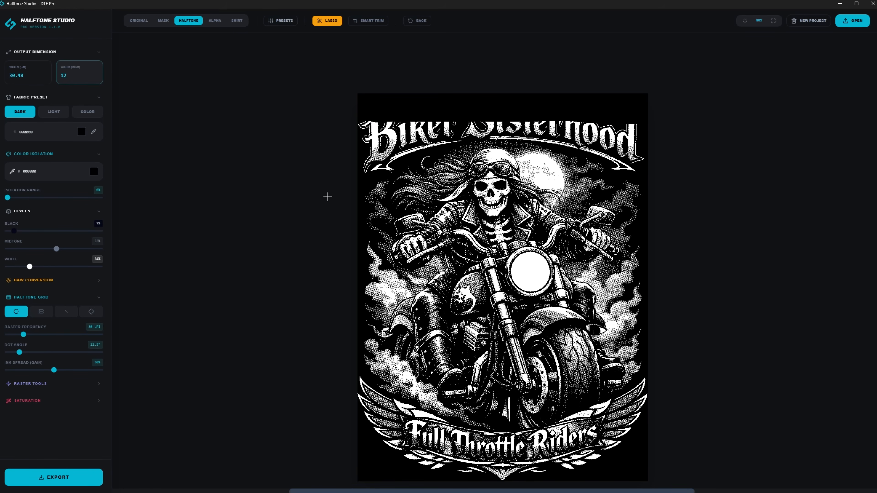
pyautogui.moveTo(332, 208)
pyautogui.mouseDown()
pyautogui.moveTo(669, 210)
pyautogui.moveTo(658, 289)
pyautogui.moveTo(660, 442)
pyautogui.moveTo(646, 488)
pyautogui.moveTo(373, 490)
pyautogui.moveTo(317, 476)
pyautogui.moveTo(332, 207)
pyautogui.mouseUp()
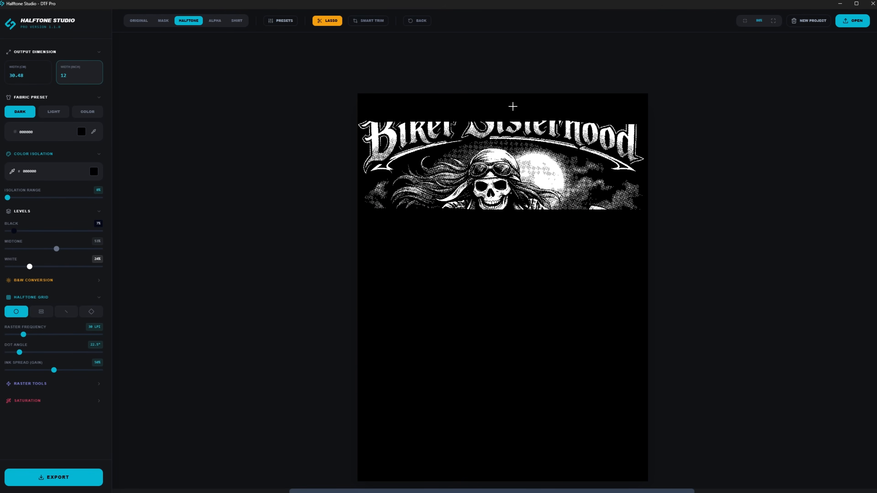
pyautogui.click(376, 21)
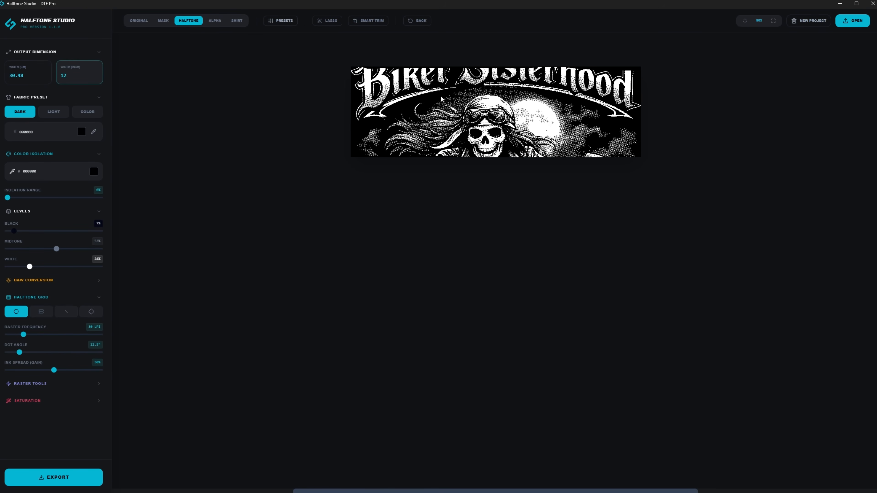
pyautogui.scroll(5, 441, 97)
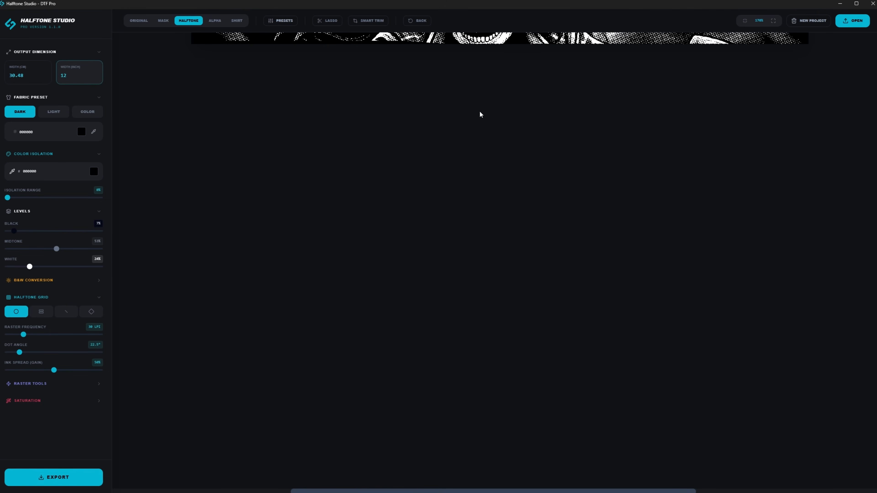
# - Check the trimmed biker artwork in the shirt view and export it as 1HMW_BikeSister_12inch_settings JSON and 1HMW_BikeSister_12inch PNG
pyautogui.moveTo(493, 81)
pyautogui.mouseDown()
pyautogui.moveTo(495, 288)
pyautogui.moveTo(481, 387)
pyautogui.mouseUp()
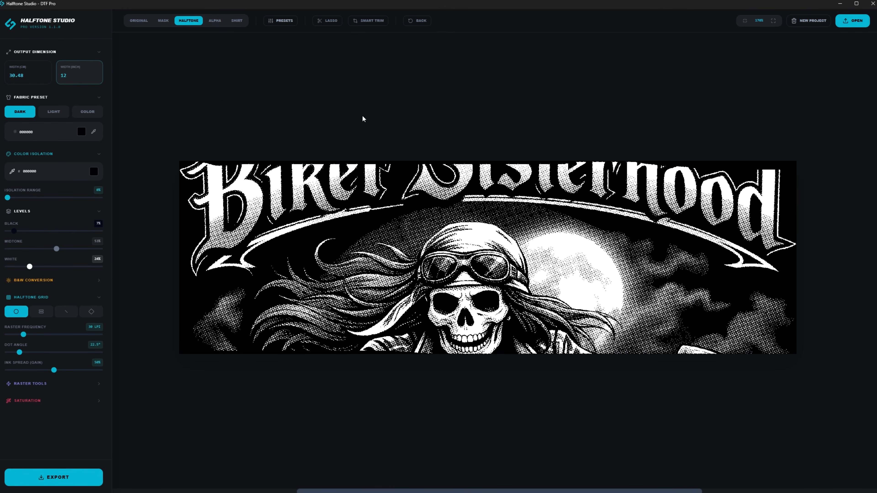
pyautogui.click(236, 22)
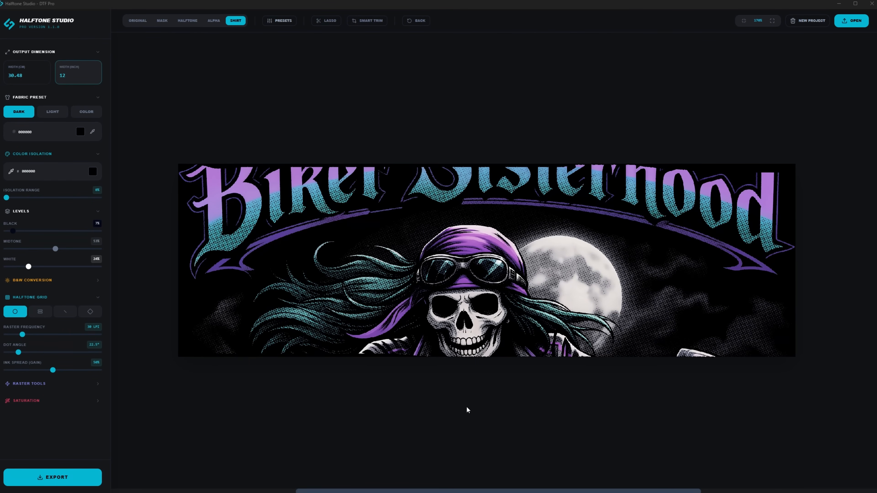
pyautogui.click(56, 480)
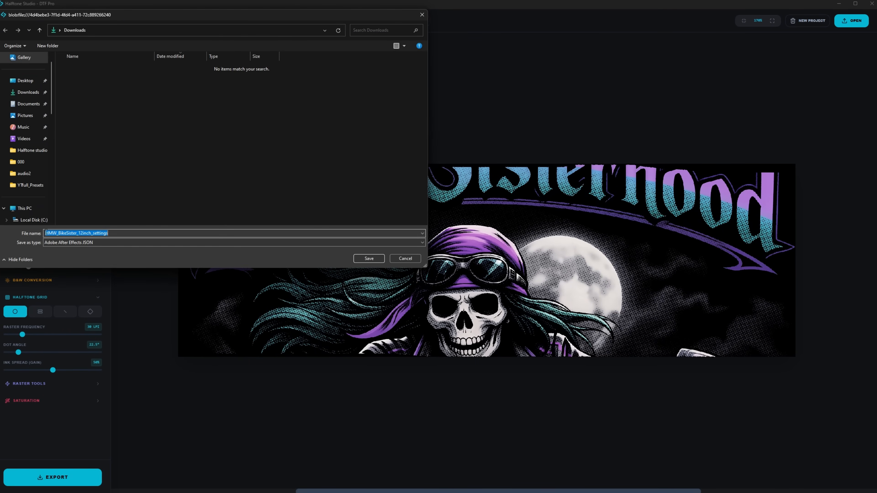
pyautogui.click(45, 233)
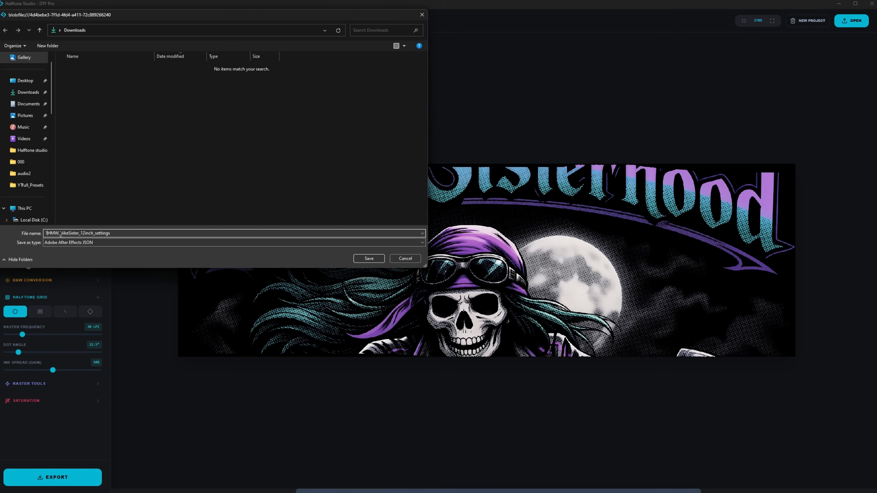
pyautogui.click(368, 258)
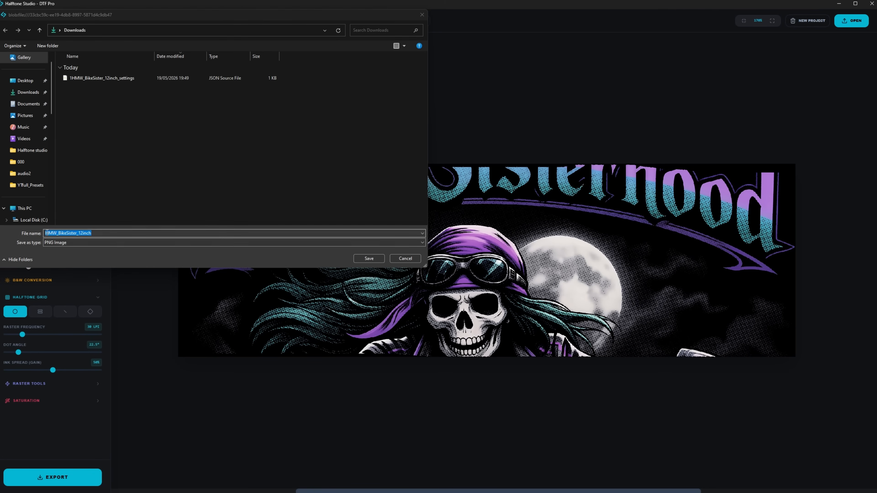
pyautogui.press('Home')
pyautogui.write('1')
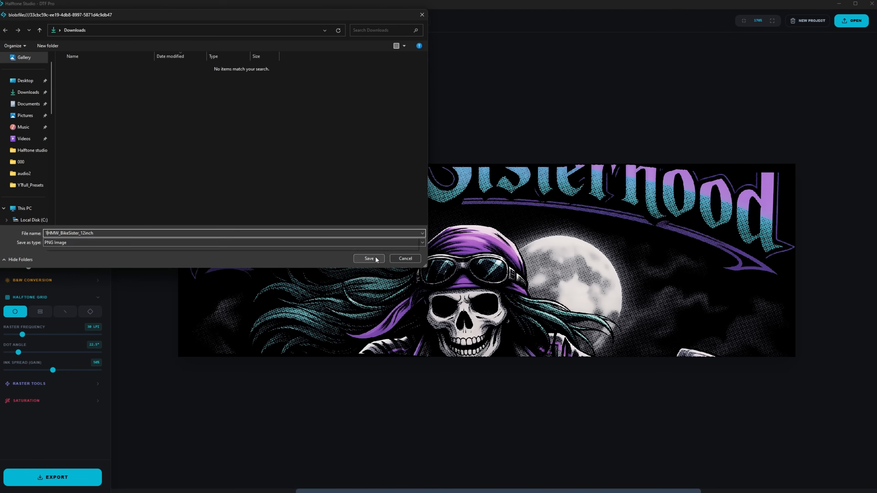
pyautogui.click(368, 259)
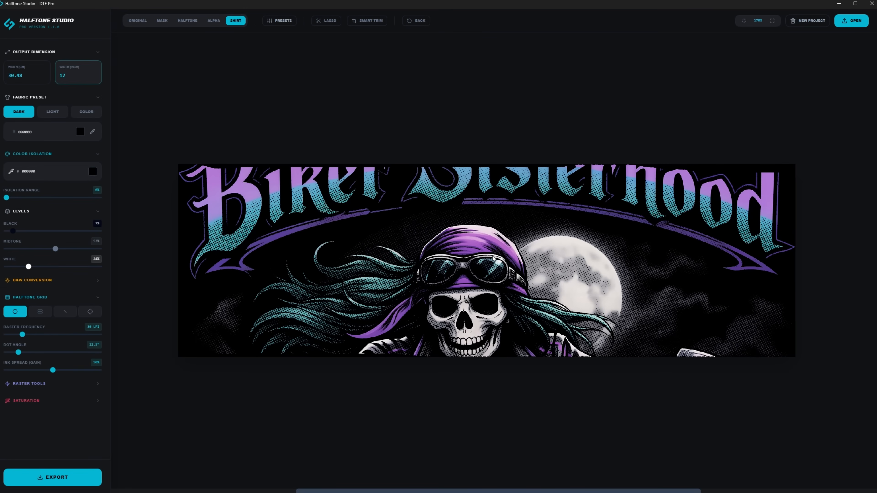
# - Set the raster frequency to 40 LPI and the white level to 8%
pyautogui.scroll(5, 494, 257)
pyautogui.moveTo(22, 334); pyautogui.dragTo(28, 335)
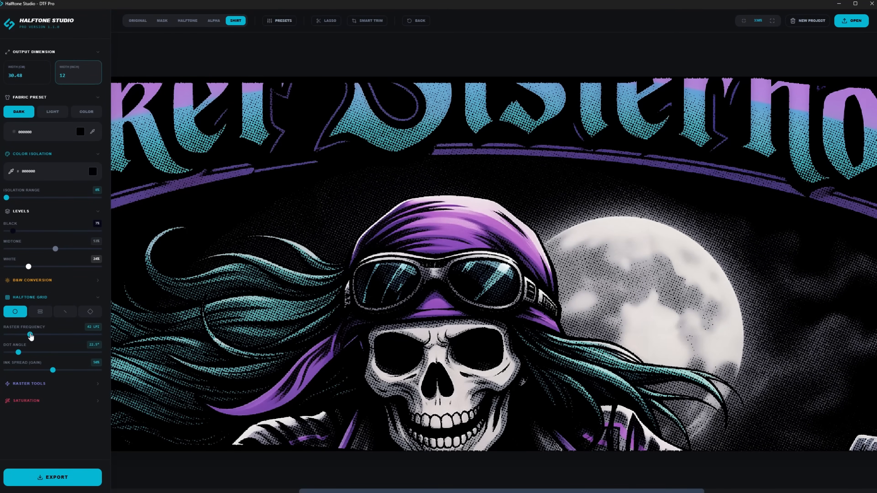
pyautogui.moveTo(28, 266); pyautogui.dragTo(14, 269)
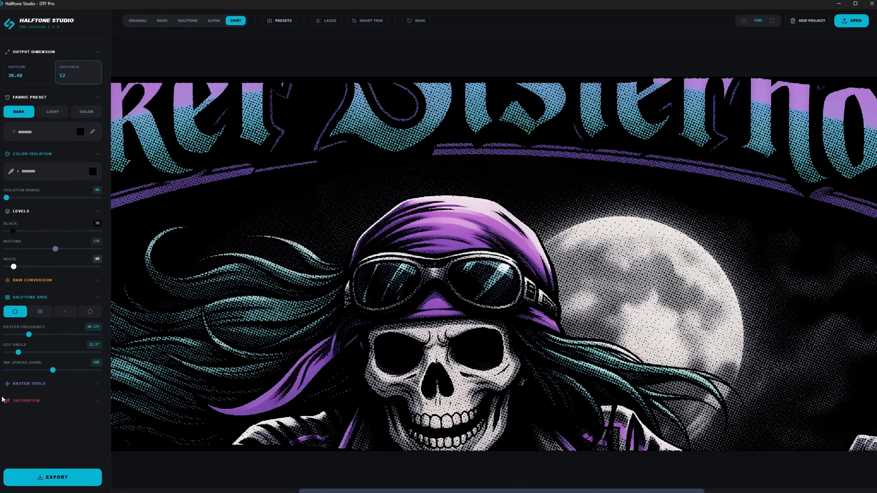
# - Export the adjusted artwork as a PNG and its settings as JSON, prefixing both HMW_BikeSister_12inch file names with 2
pyautogui.click(60, 479)
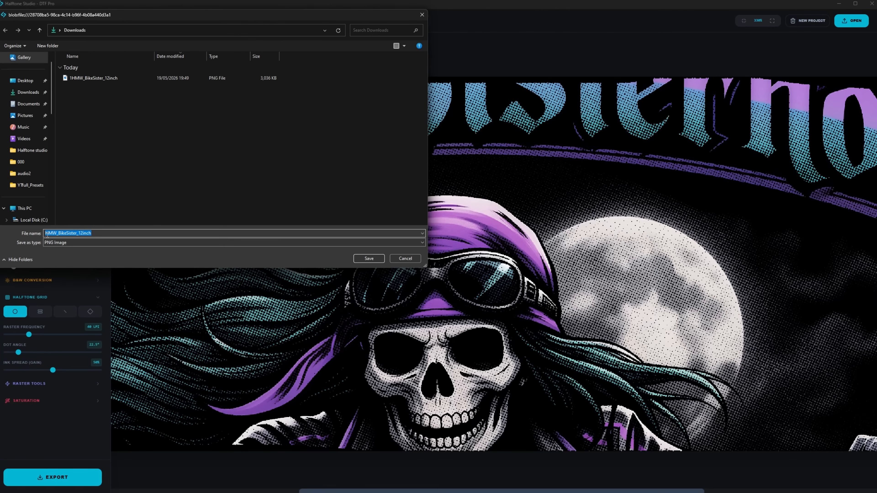
pyautogui.click(46, 233)
pyautogui.write('2')
pyautogui.click(366, 259)
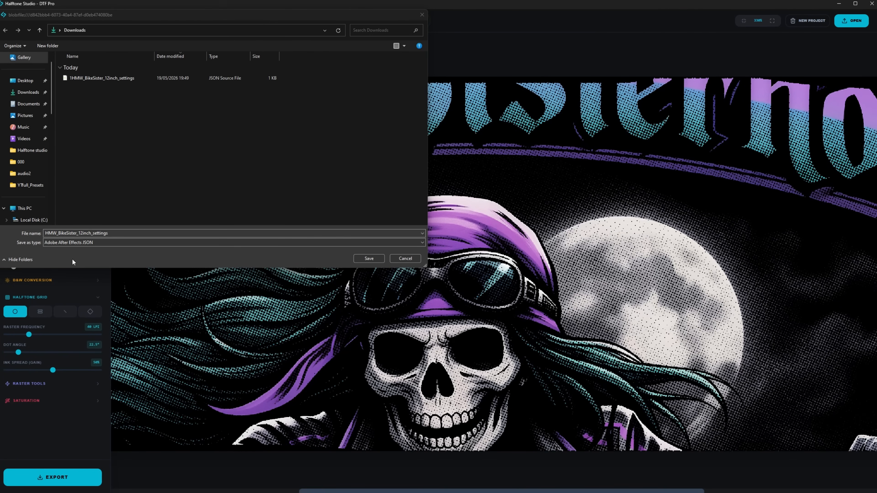
pyautogui.click(46, 233)
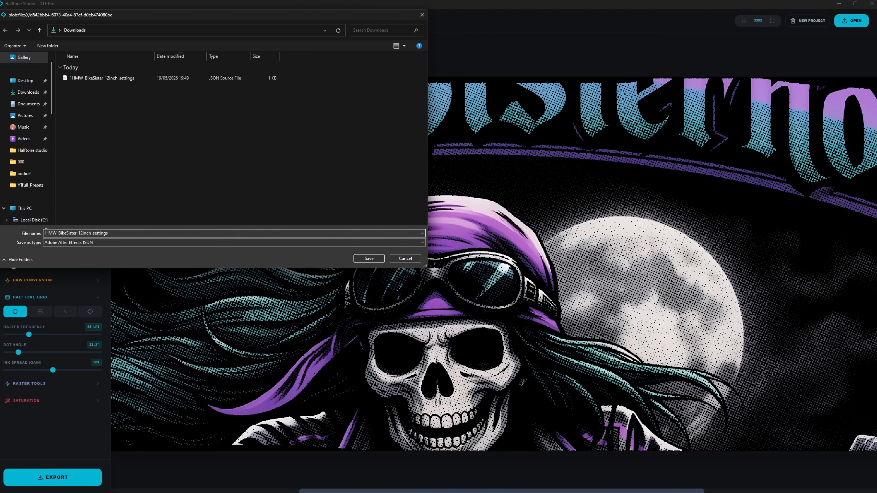
pyautogui.write('2')
pyautogui.click(357, 261)
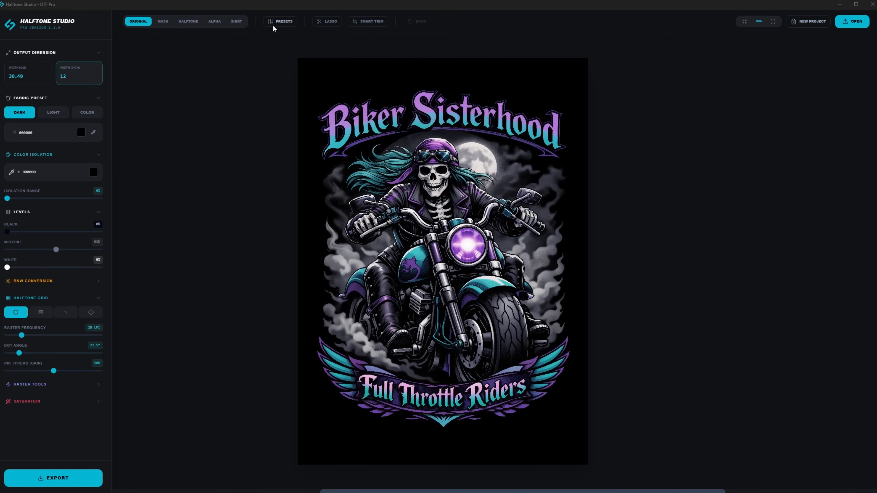
# - Import the 2HMW_BikeSister_12inch_settings JSON onto the full biker artwork and inspect it in the shirt and alpha views
pyautogui.click(274, 22)
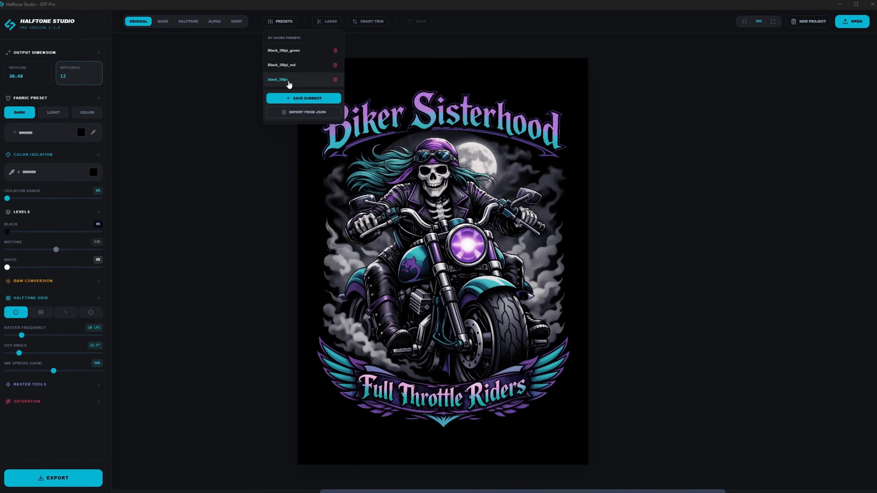
pyautogui.click(293, 116)
pyautogui.click(171, 110)
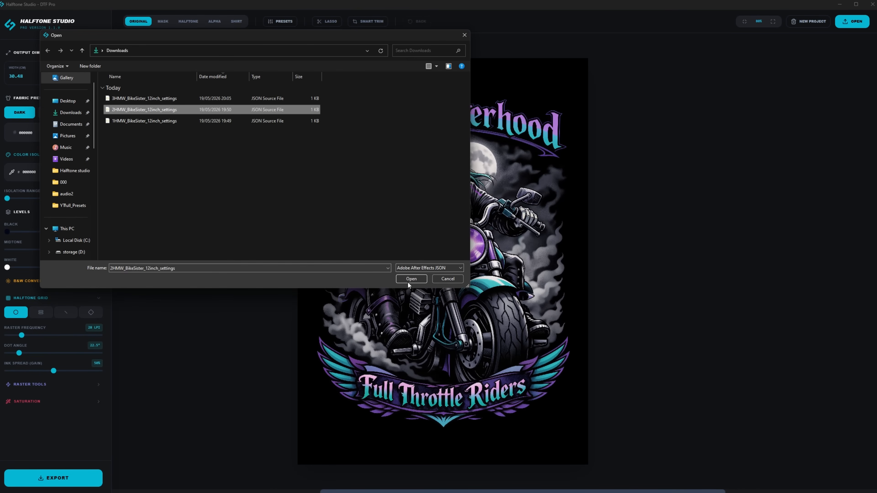
pyautogui.click(415, 278)
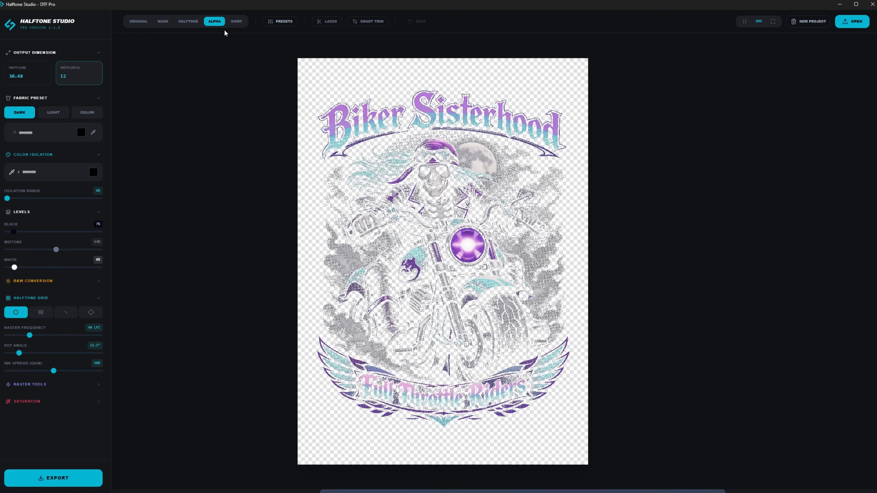
pyautogui.click(237, 22)
pyautogui.click(214, 22)
pyautogui.click(236, 22)
pyautogui.scroll(5, 367, 192)
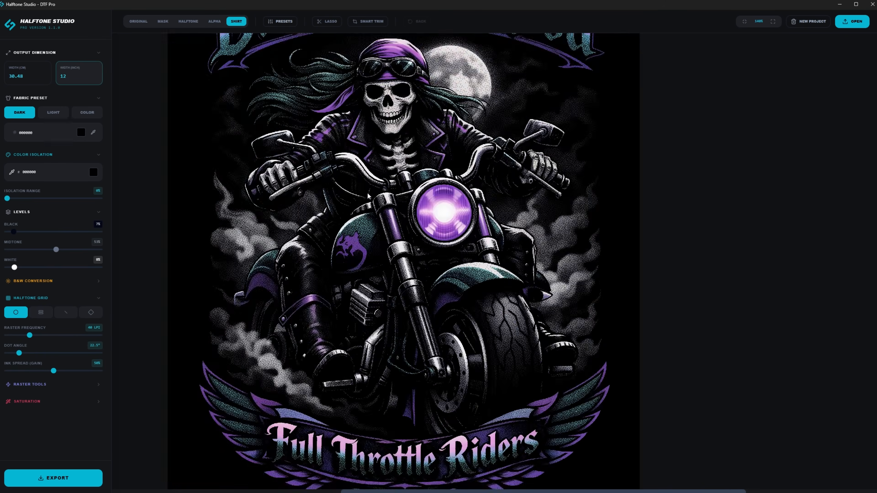
pyautogui.scroll(-3, 368, 196)
pyautogui.scroll(3, 279, 45)
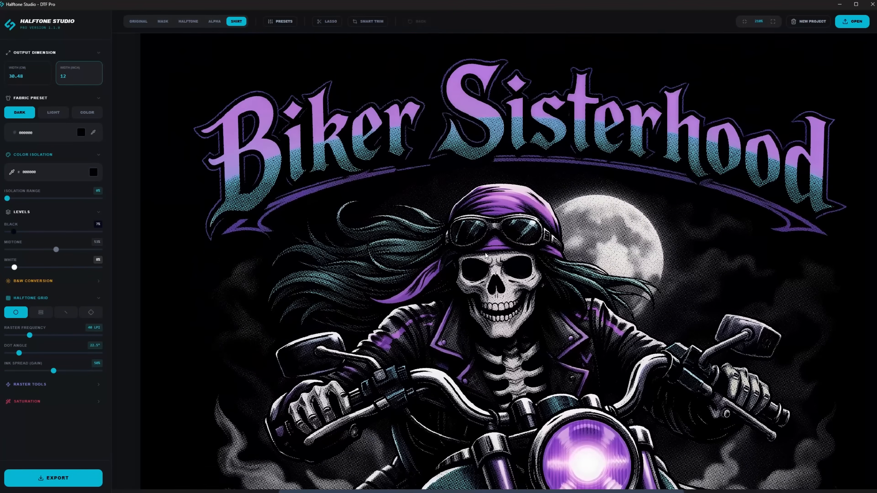
# - Save the imported slider and halftone settings as a preset named Balcj_40lpi
pyautogui.click(280, 21)
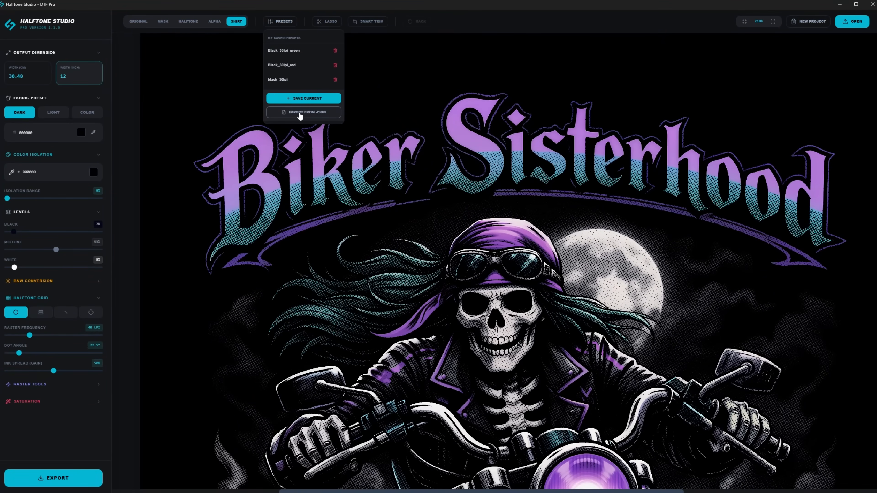
pyautogui.click(306, 100)
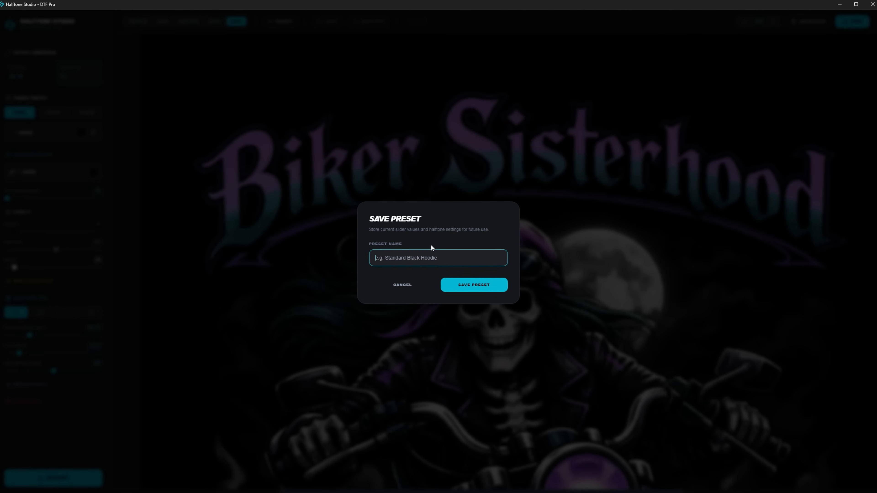
pyautogui.write('Balcj_40lpi')
pyautogui.click(470, 285)
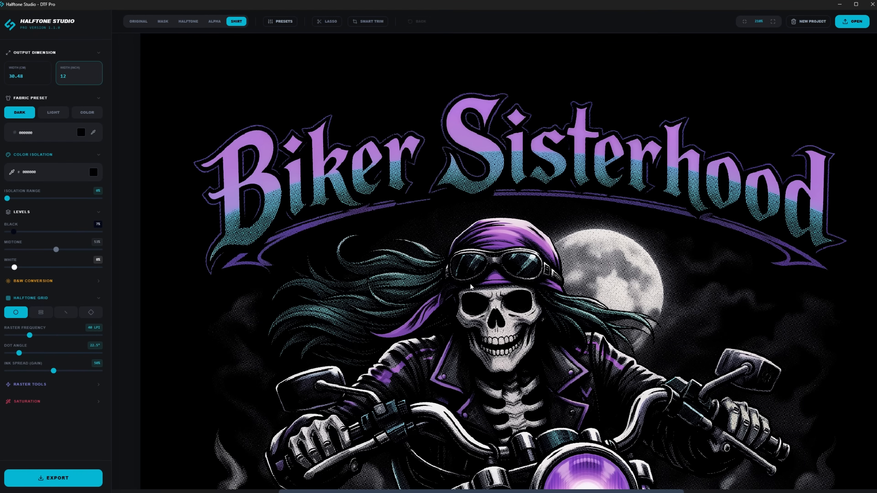